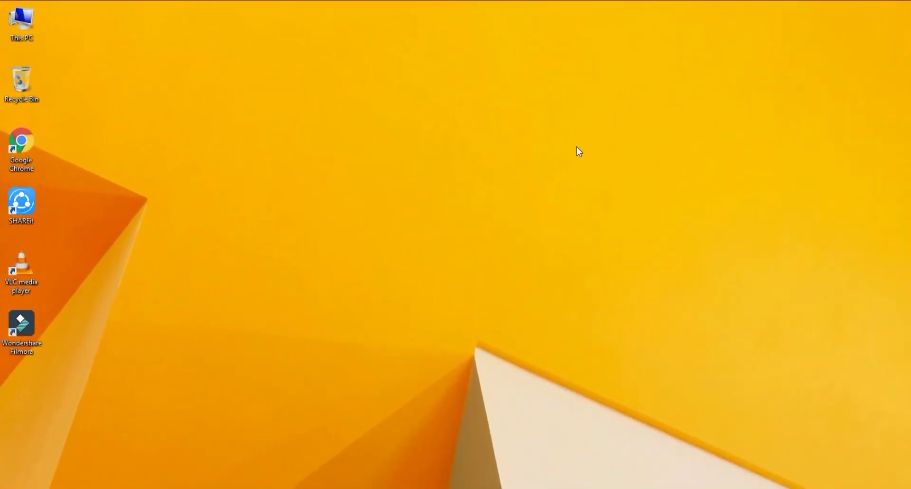
{"action": "right_click", "coordinate": [489, 88]}
{"action": "left_click", "coordinate": [514, 122]}
{"action": "right_click", "coordinate": [514, 122]}
{"action": "left_click", "coordinate": [535, 153]}
{"action": "right_click", "coordinate": [537, 151]}
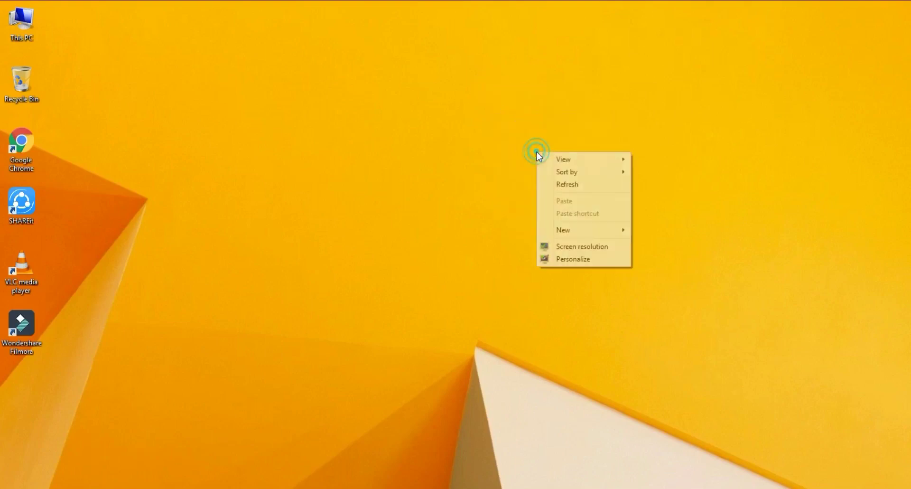
{"action": "left_click", "coordinate": [554, 180]}
{"action": "right_click", "coordinate": [554, 180]}
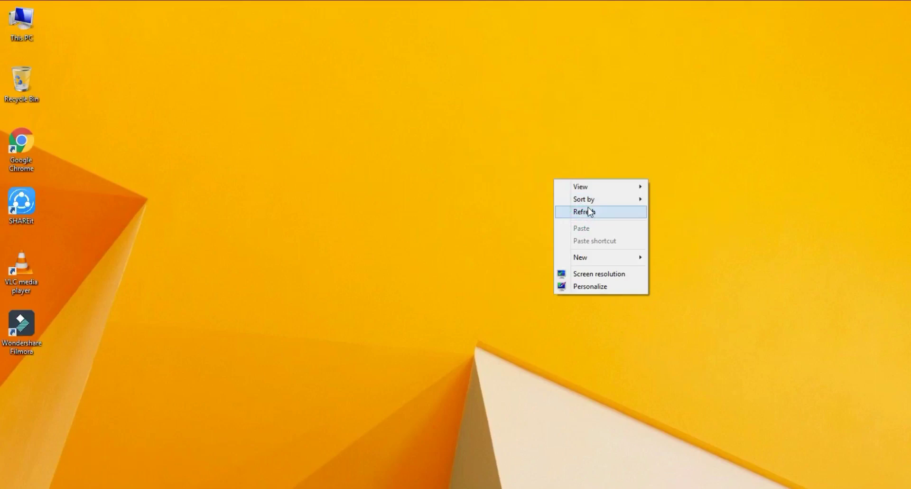
{"action": "left_click", "coordinate": [586, 209]}
Step: Check whether the screen brightness control is available in the Windows settings, and close the settings pane
{"action": "mouse_move", "coordinate": [910, 475]}
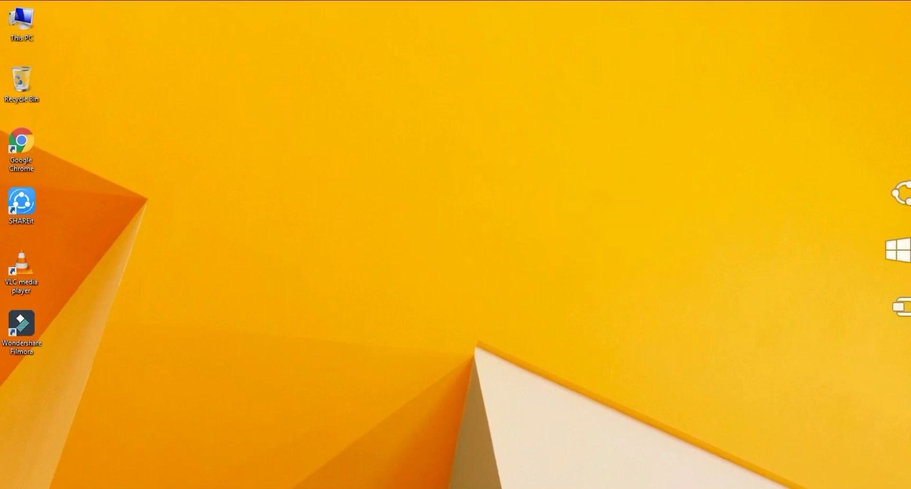
{"action": "left_click", "coordinate": [887, 366]}
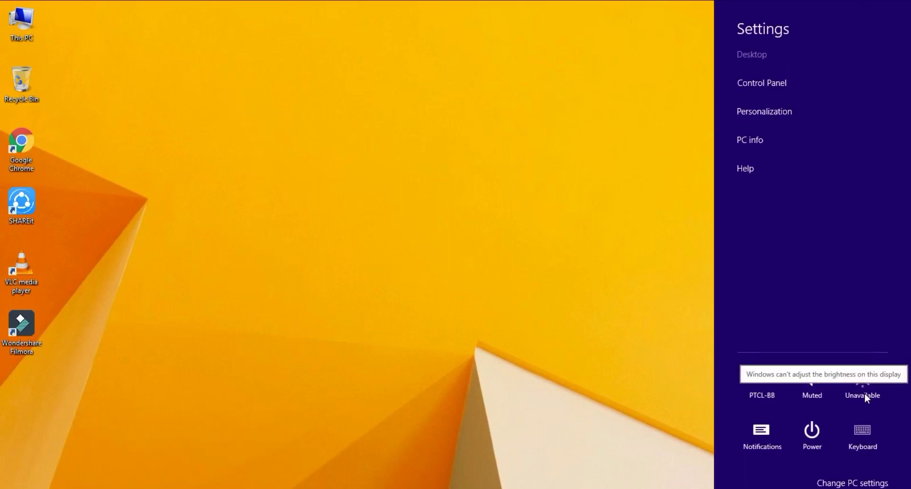
{"action": "left_click", "coordinate": [421, 123]}
{"action": "right_click", "coordinate": [443, 152]}
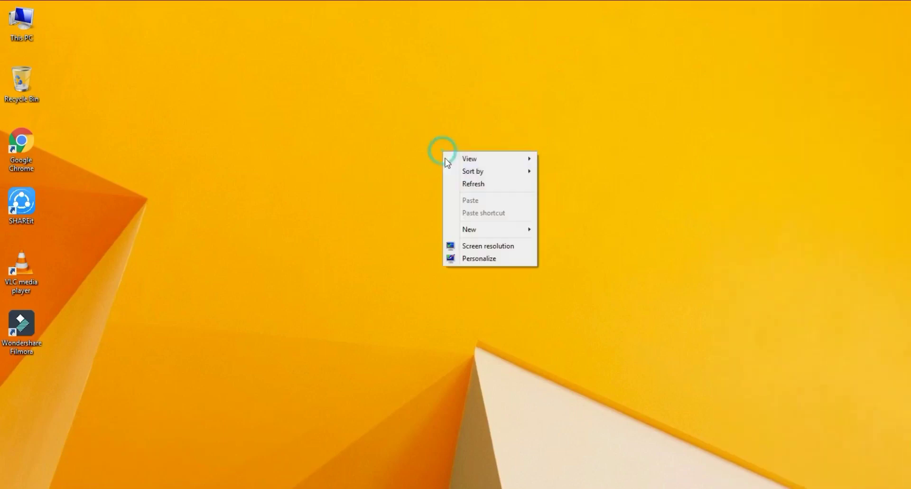
{"action": "left_click", "coordinate": [463, 184]}
{"action": "right_click", "coordinate": [463, 186]}
{"action": "left_click", "coordinate": [487, 221]}
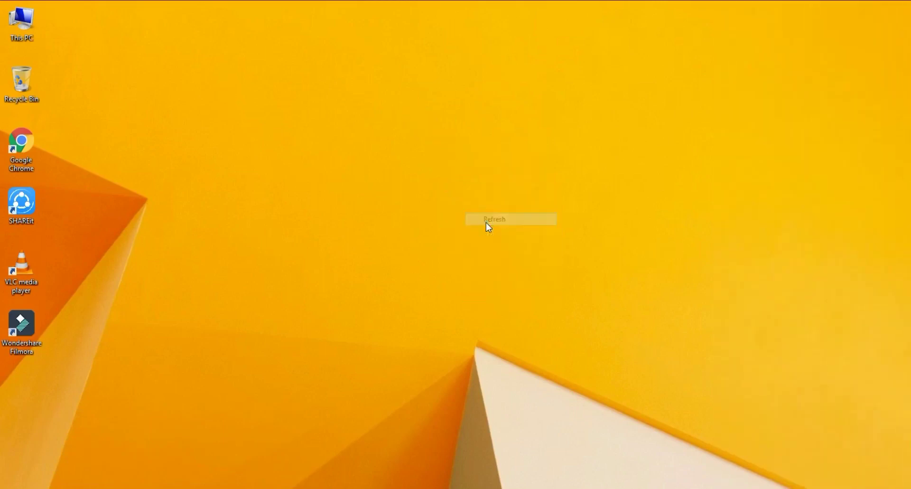
Step: Open the desktop personalization settings, look through the available themes and options, and close the window
{"action": "right_click", "coordinate": [486, 222]}
{"action": "left_click", "coordinate": [512, 330]}
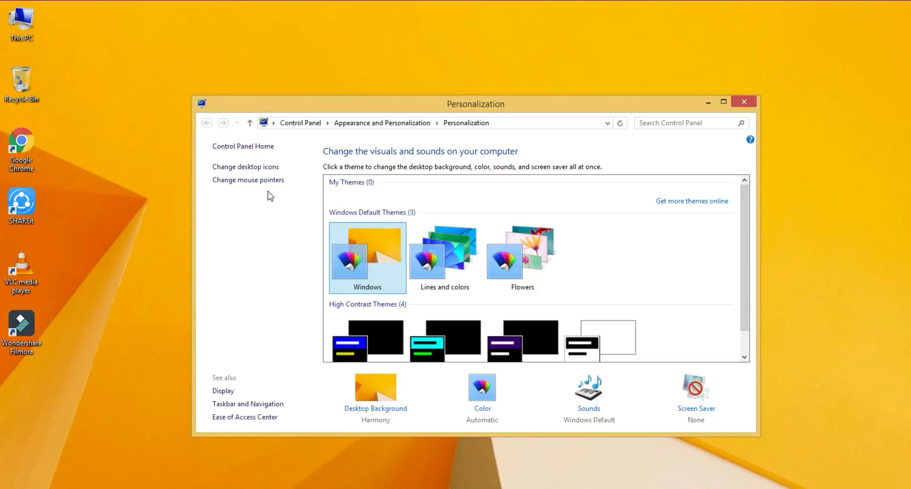
{"action": "scroll", "coordinate": [468, 283], "scroll_direction": "down", "scroll_amount": 1}
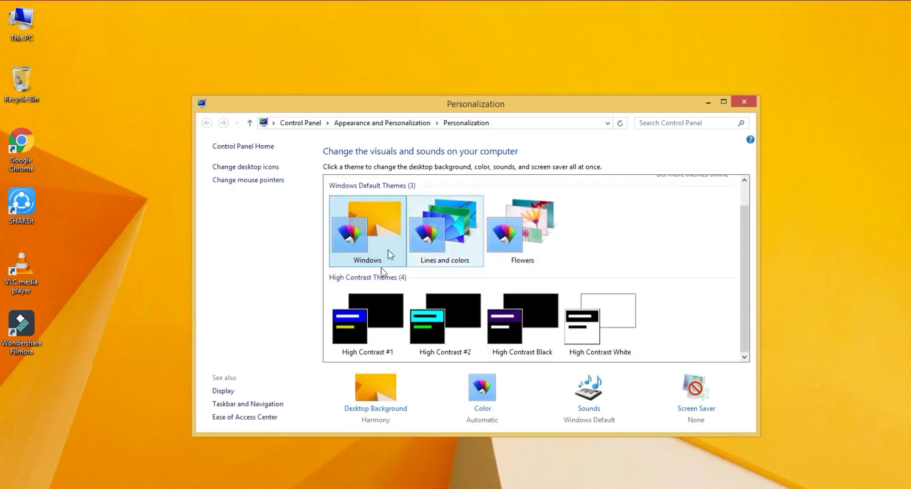
{"action": "left_click", "coordinate": [244, 167]}
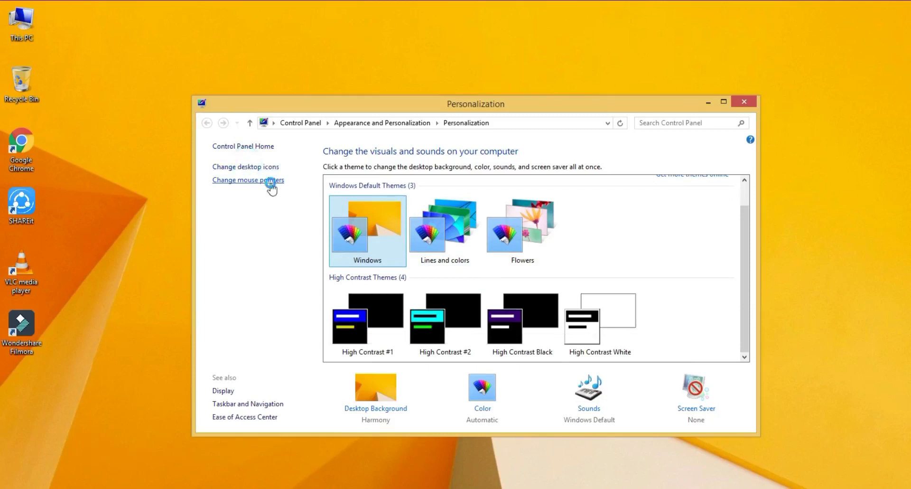
{"action": "left_click", "coordinate": [283, 67]}
{"action": "left_click", "coordinate": [744, 101]}
Step: Open the advanced display settings from Screen Resolution and review the monitor, color management and adapter information
{"action": "right_click", "coordinate": [520, 65]}
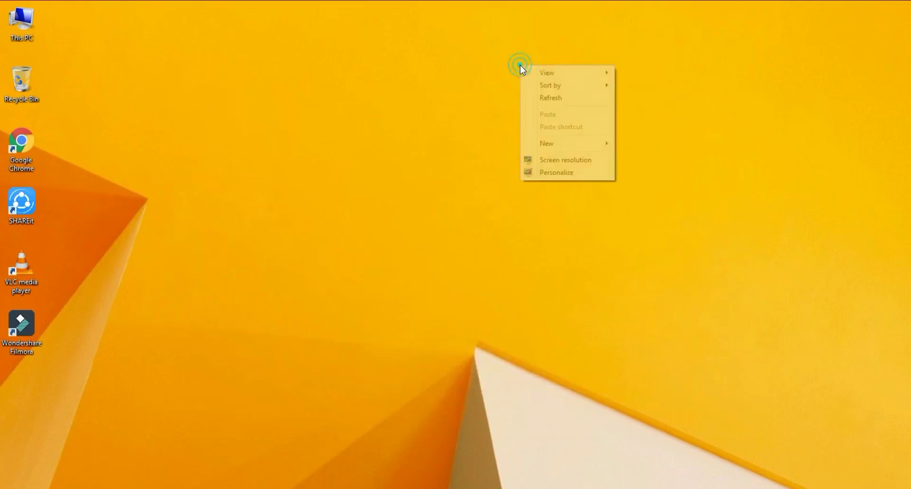
{"action": "left_click", "coordinate": [553, 160]}
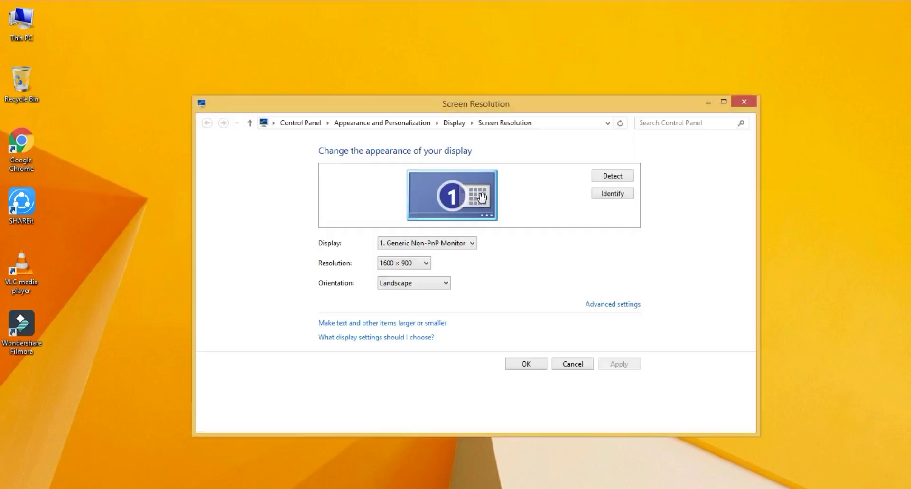
{"action": "left_click", "coordinate": [607, 304]}
{"action": "left_click", "coordinate": [260, 133]}
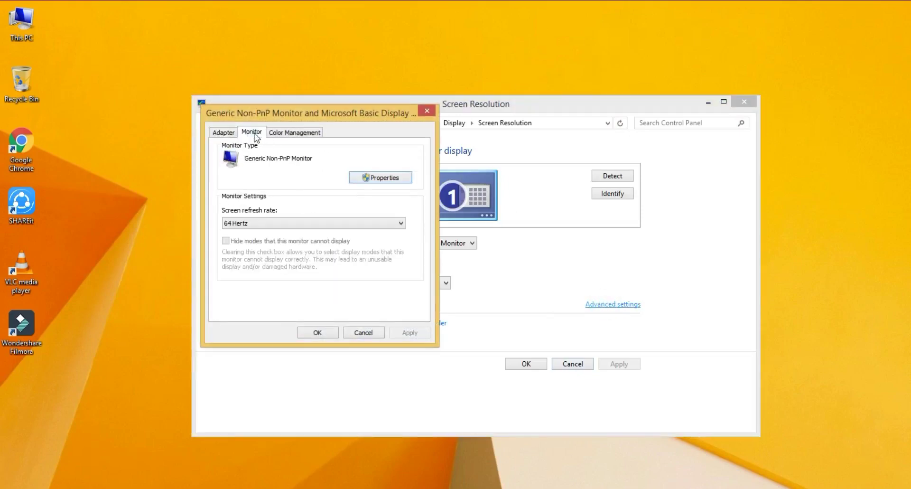
{"action": "left_click", "coordinate": [280, 135]}
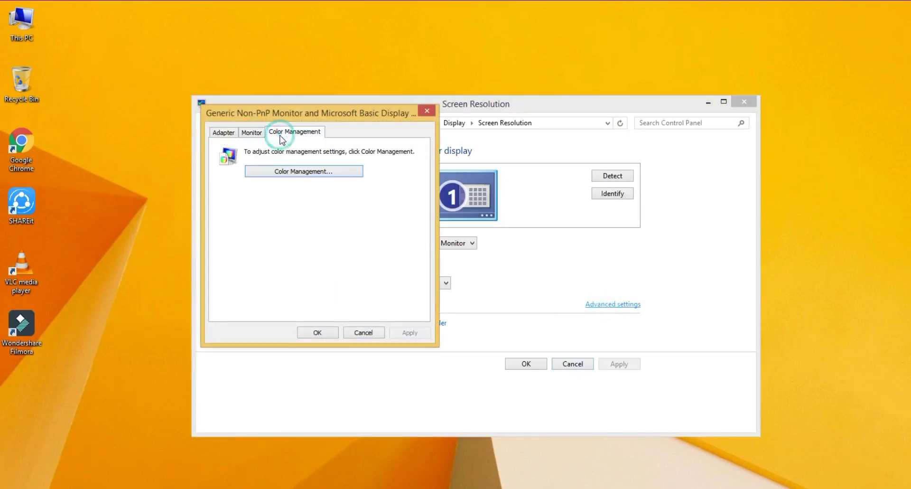
{"action": "left_click", "coordinate": [225, 133]}
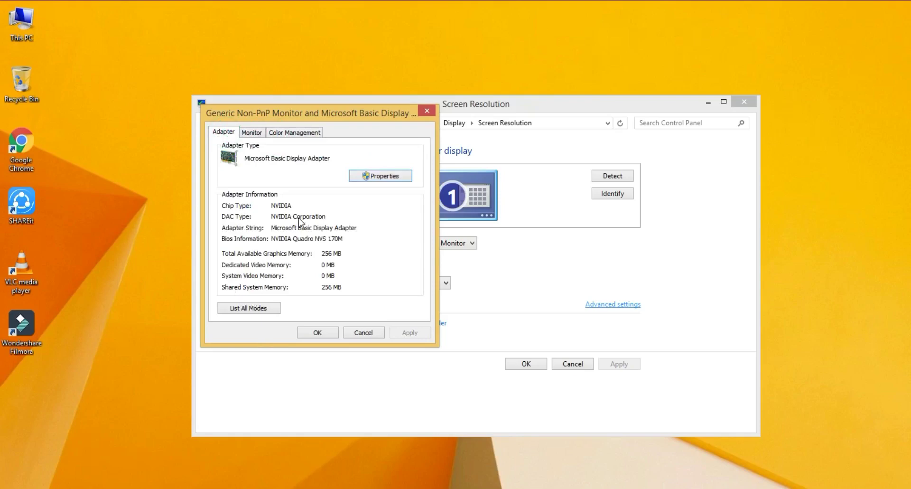
Step: Open the Microsoft Basic Display Adapter's driver properties and start an automatic search for updated driver software
{"action": "left_click", "coordinate": [364, 178]}
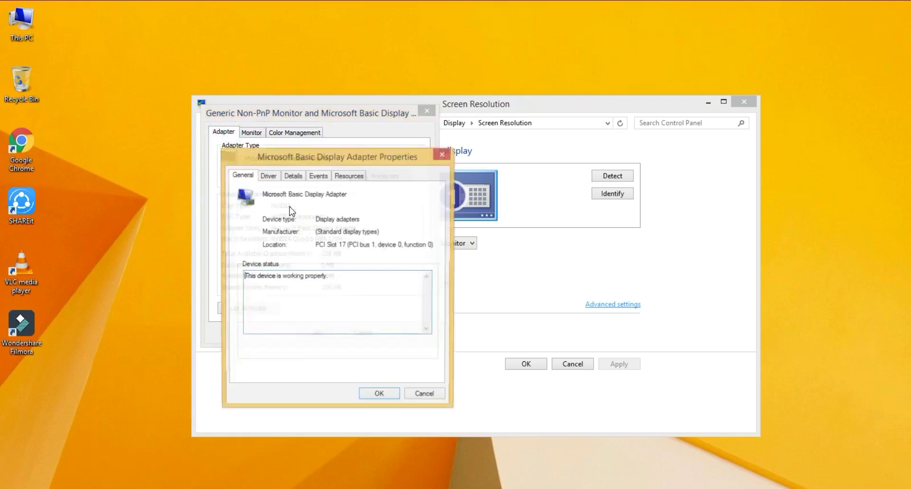
{"action": "left_click", "coordinate": [267, 177]}
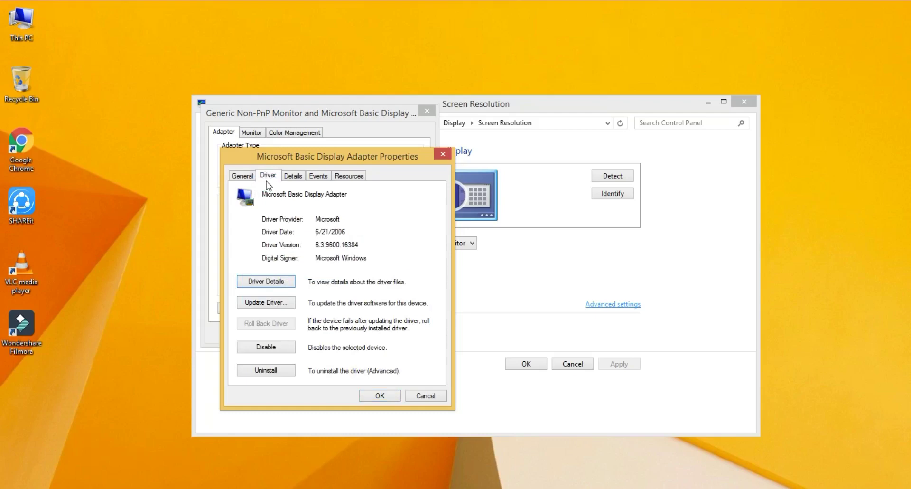
{"action": "left_click", "coordinate": [262, 306]}
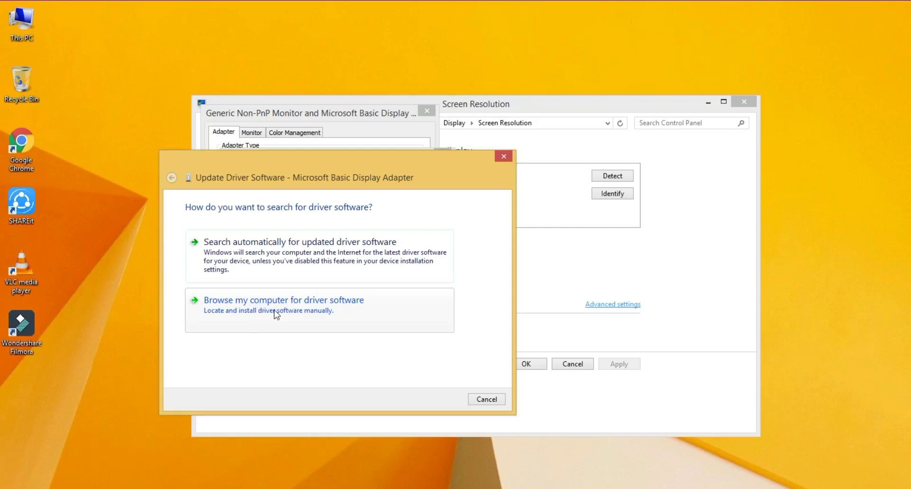
{"action": "left_click", "coordinate": [271, 267]}
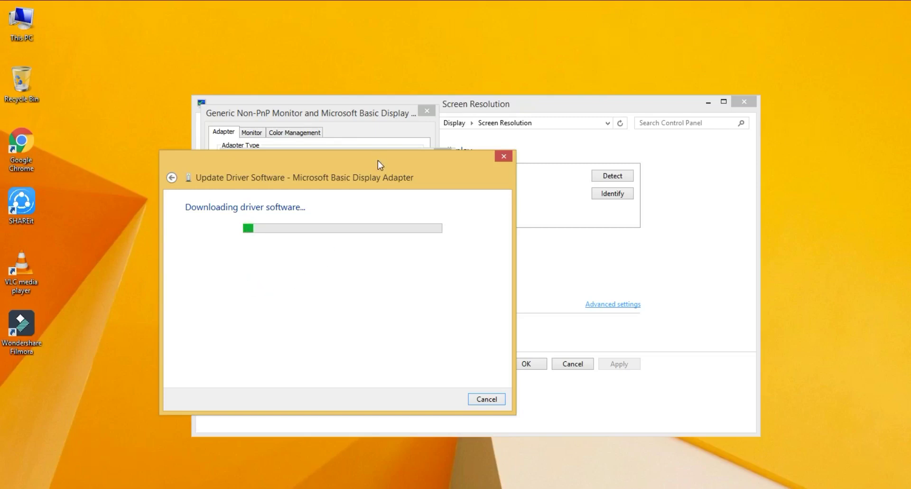
{"action": "left_click_drag", "start_coordinate": [378, 160], "coordinate": [405, 225]}
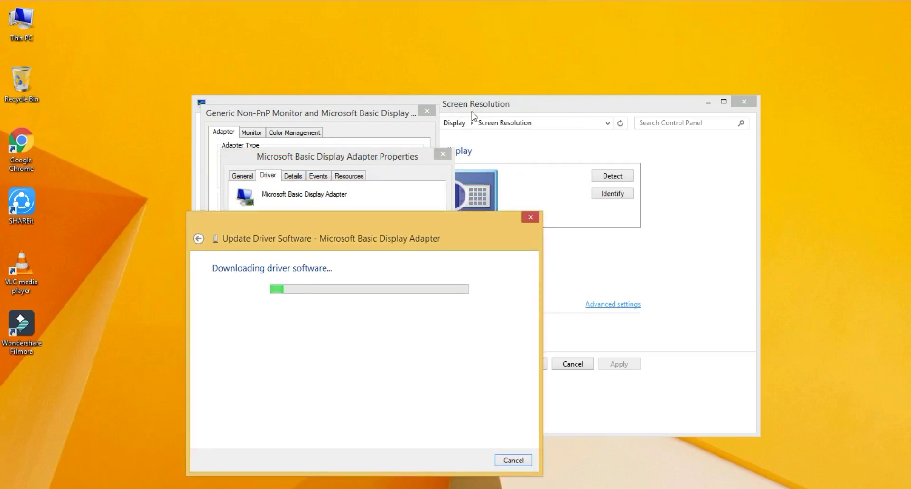
{"action": "left_click_drag", "start_coordinate": [426, 223], "coordinate": [456, 107]}
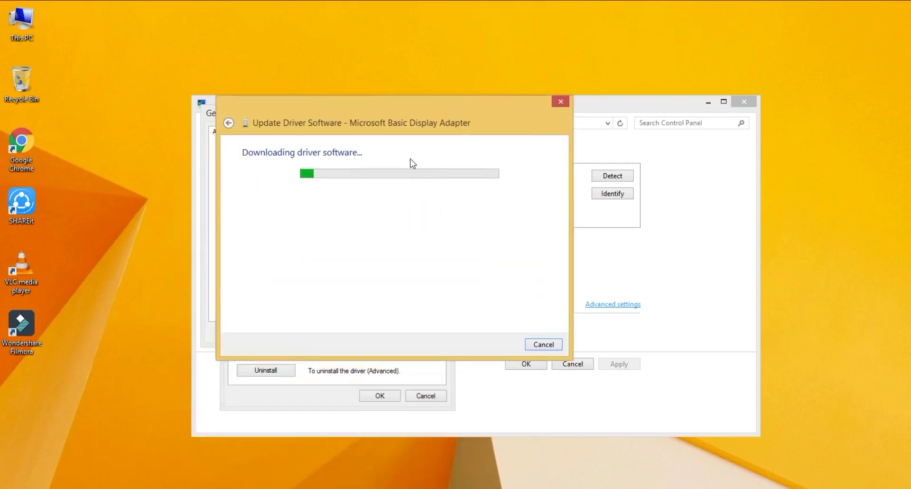
{"action": "right_click", "coordinate": [132, 314]}
{"action": "left_click", "coordinate": [151, 346]}
{"action": "right_click", "coordinate": [131, 317]}
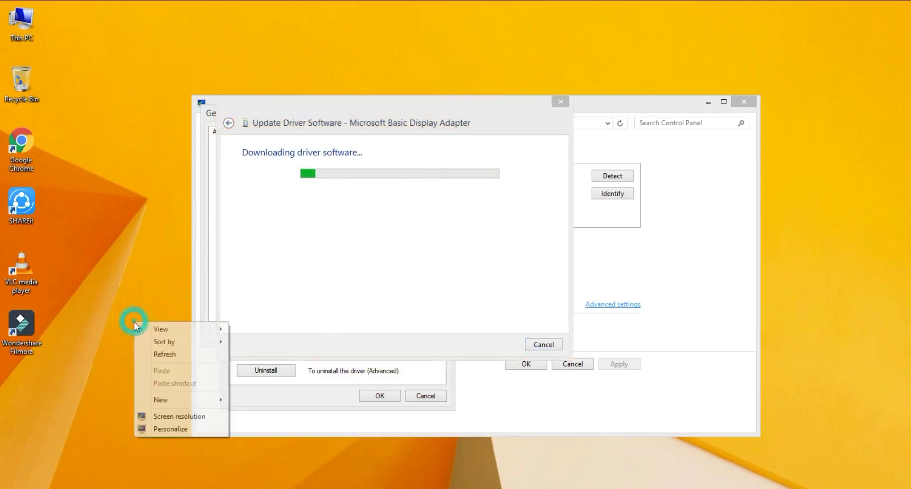
{"action": "left_click", "coordinate": [157, 352]}
{"action": "right_click", "coordinate": [156, 352]}
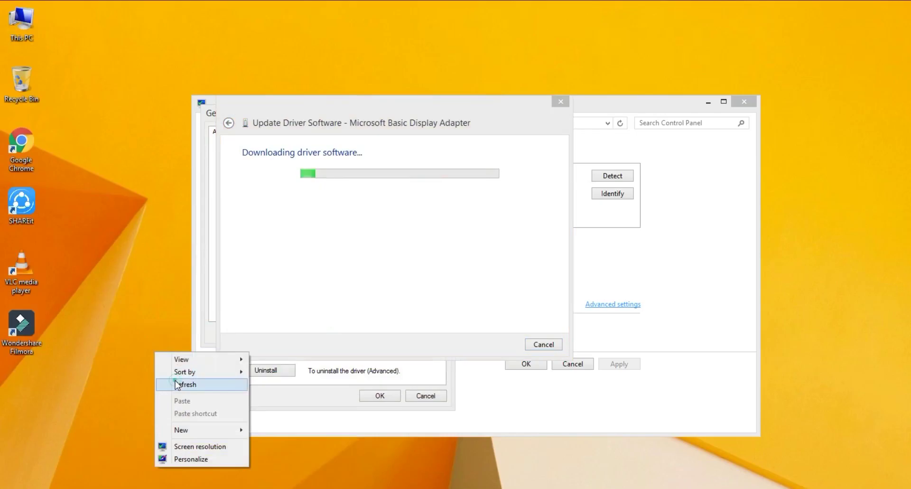
{"action": "left_click", "coordinate": [173, 383]}
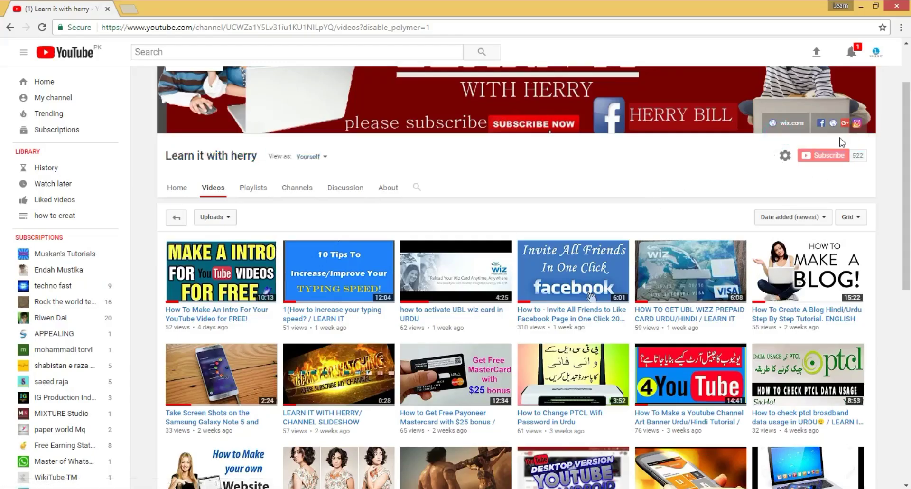
Step: Minimize the browser window with the YouTube channel to return to the driver update
{"action": "left_click", "coordinate": [857, 173]}
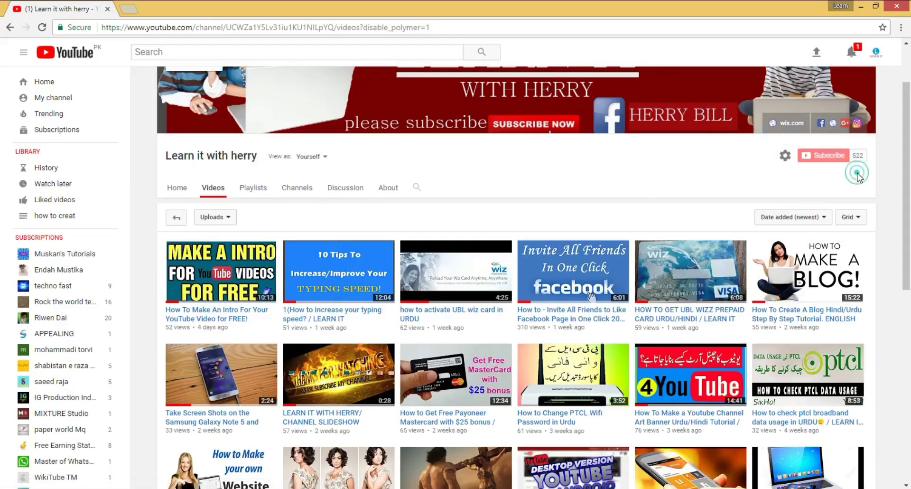
{"action": "left_click", "coordinate": [861, 5]}
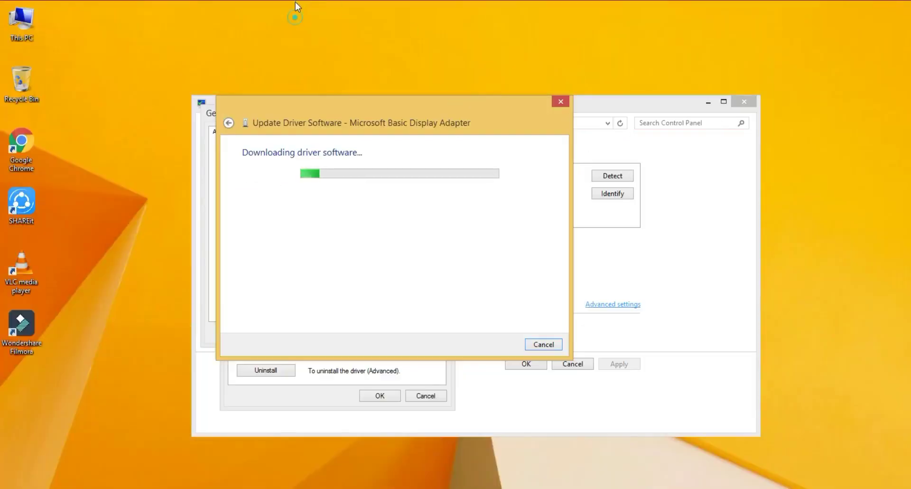
{"action": "right_click", "coordinate": [315, 27]}
{"action": "left_click", "coordinate": [336, 59]}
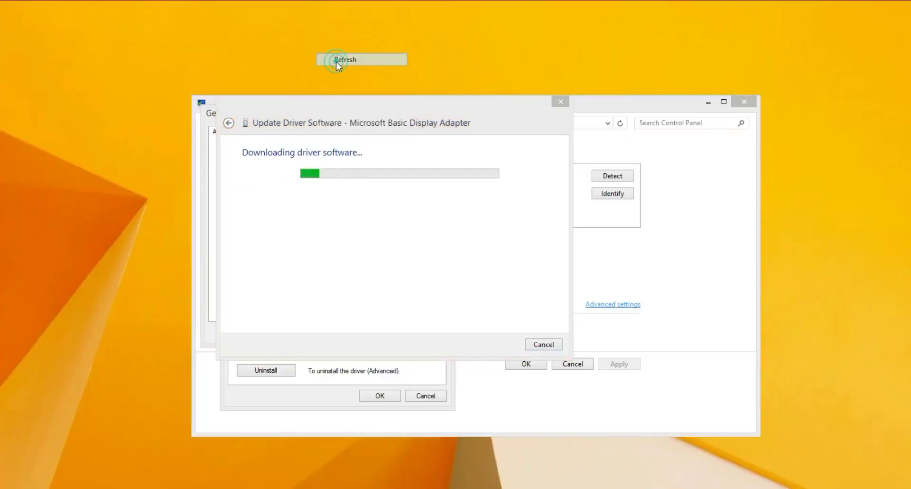
{"action": "right_click", "coordinate": [336, 62]}
{"action": "left_click", "coordinate": [356, 92]}
{"action": "right_click", "coordinate": [323, 59]}
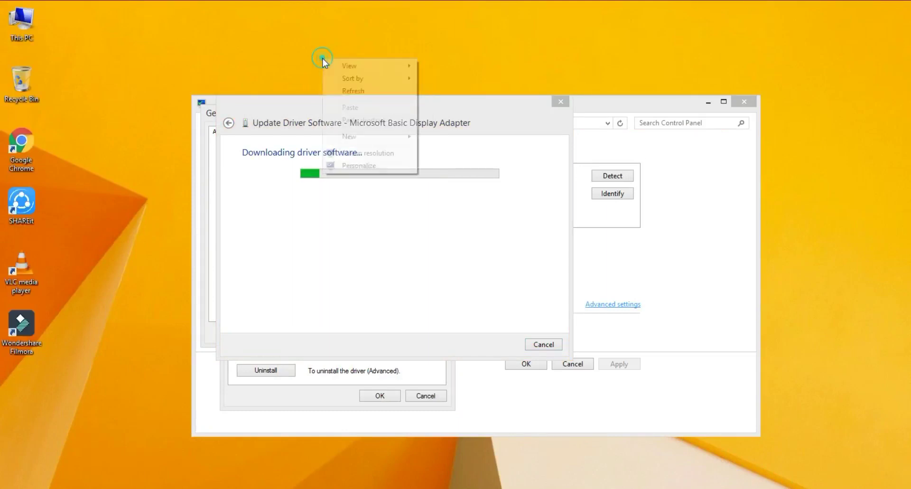
{"action": "left_click", "coordinate": [349, 92]}
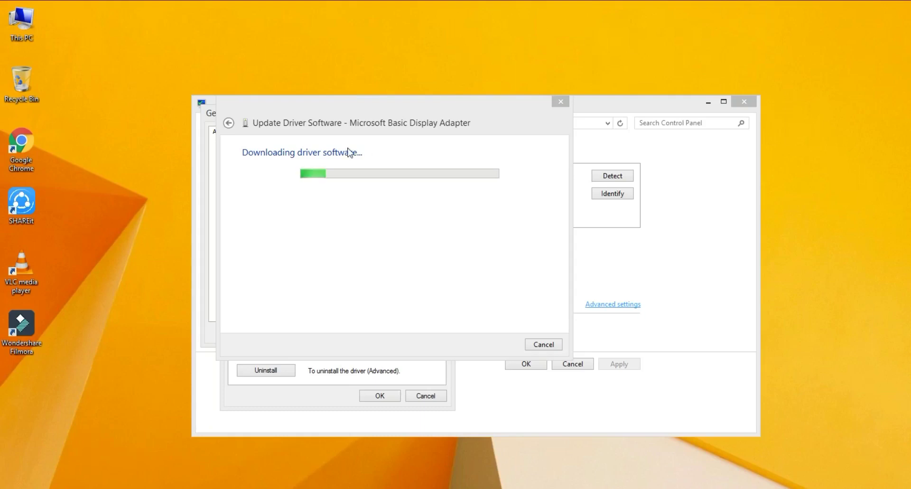
{"action": "left_click", "coordinate": [350, 168]}
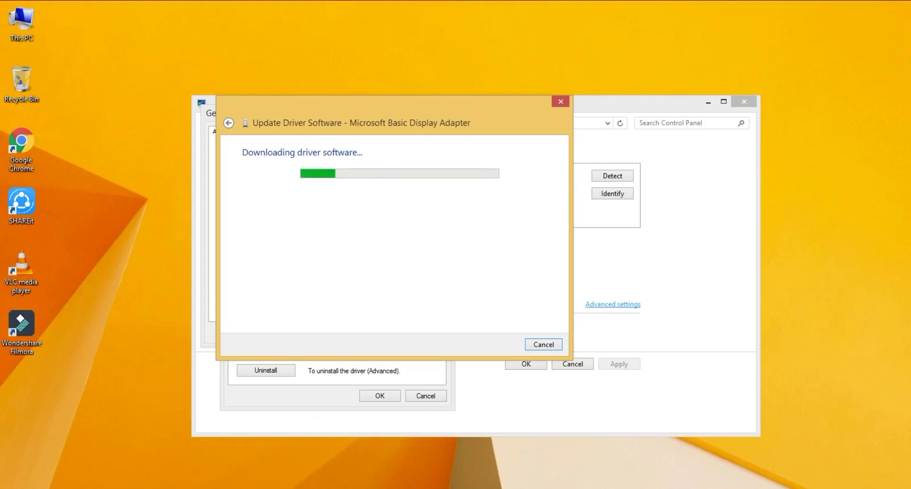
{"action": "mouse_move", "coordinate": [262, 441]}
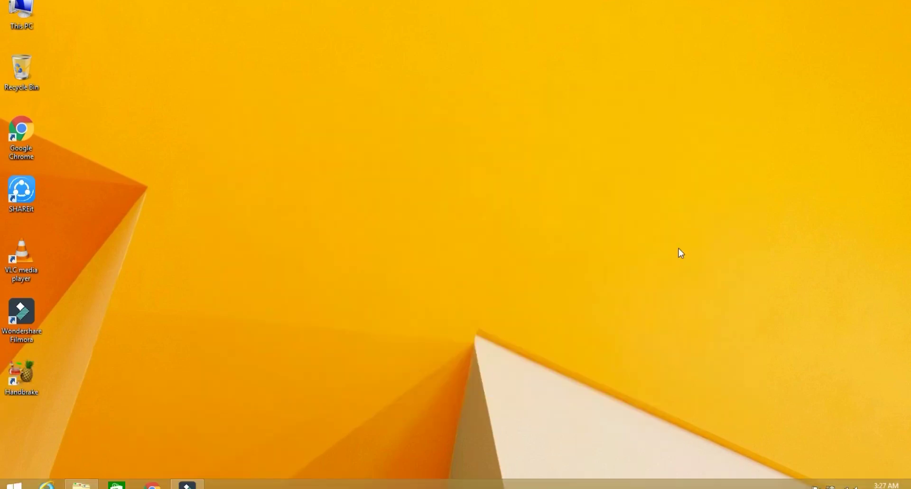
{"action": "right_click", "coordinate": [679, 249]}
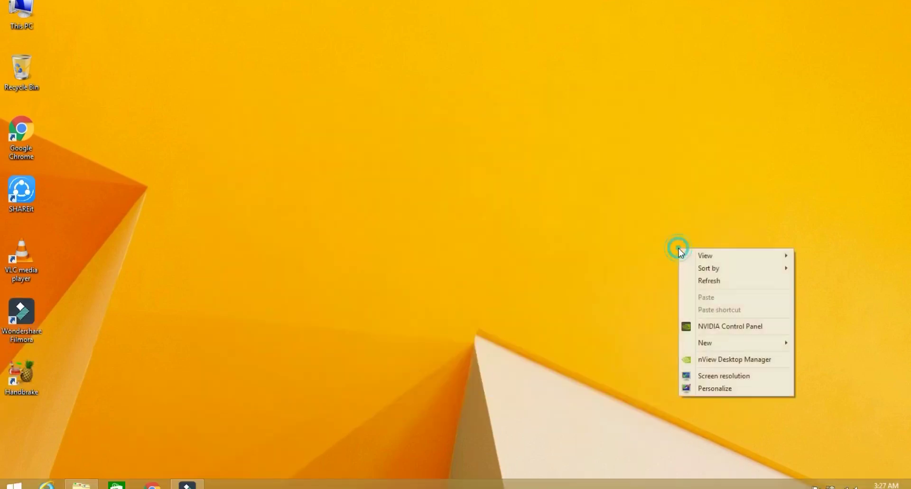
{"action": "left_click", "coordinate": [718, 282]}
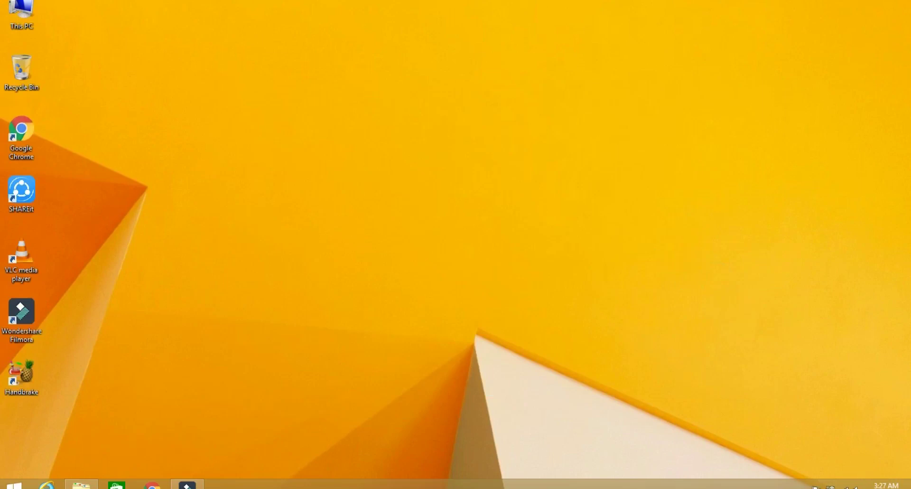
Step: Open the brightness slider in the Windows settings, lower, raise and again lower the screen brightness, and close the settings pane
{"action": "mouse_move", "coordinate": [909, 484]}
{"action": "left_click", "coordinate": [893, 361]}
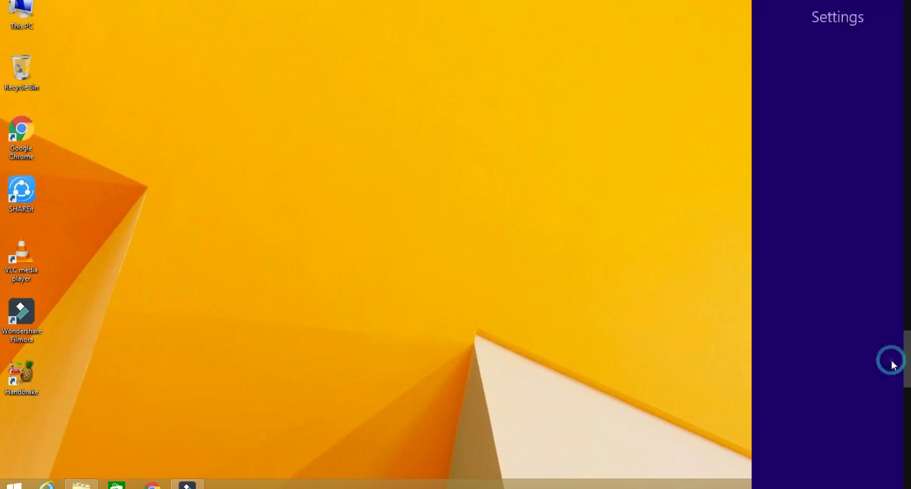
{"action": "left_click", "coordinate": [874, 372]}
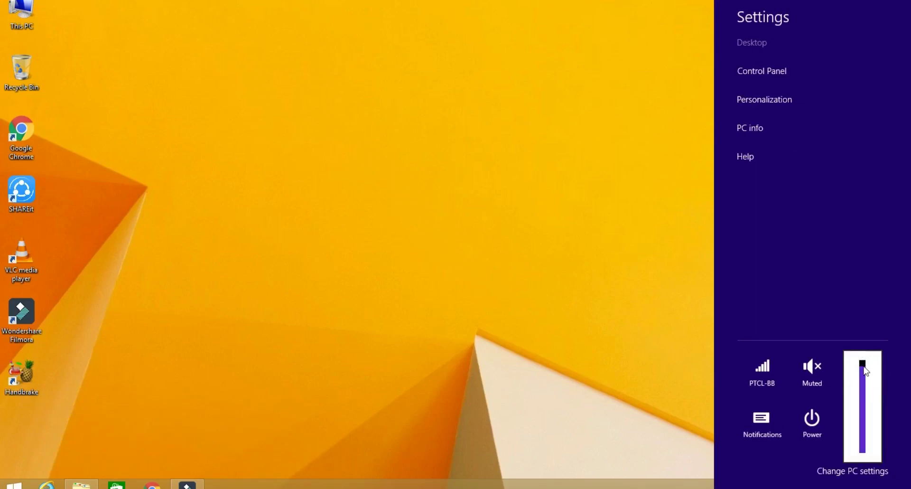
{"action": "left_click_drag", "start_coordinate": [866, 370], "coordinate": [865, 433]}
{"action": "left_click_drag", "start_coordinate": [866, 403], "coordinate": [856, 338]}
{"action": "left_click_drag", "start_coordinate": [863, 402], "coordinate": [866, 435]}
{"action": "left_click", "coordinate": [499, 252]}
{"action": "right_click", "coordinate": [500, 252]}
{"action": "left_click", "coordinate": [523, 286]}
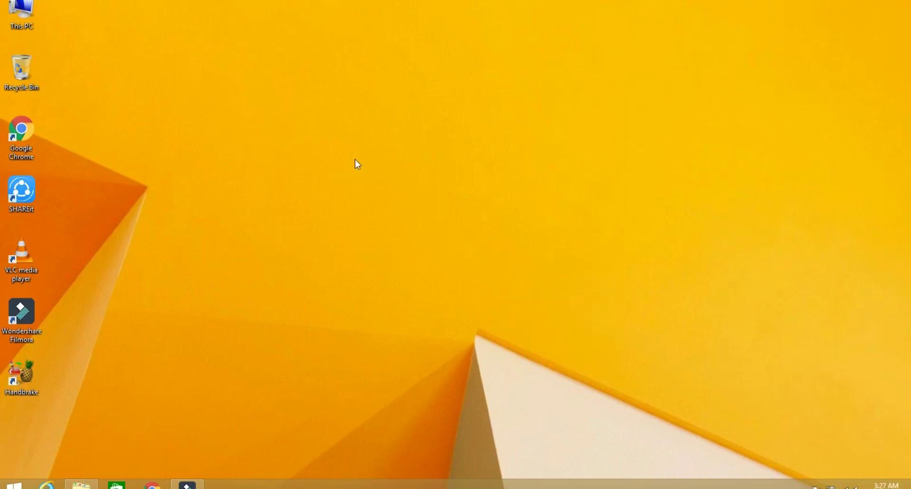
{"action": "right_click", "coordinate": [355, 159]}
{"action": "left_click", "coordinate": [383, 192]}
{"action": "right_click", "coordinate": [381, 187]}
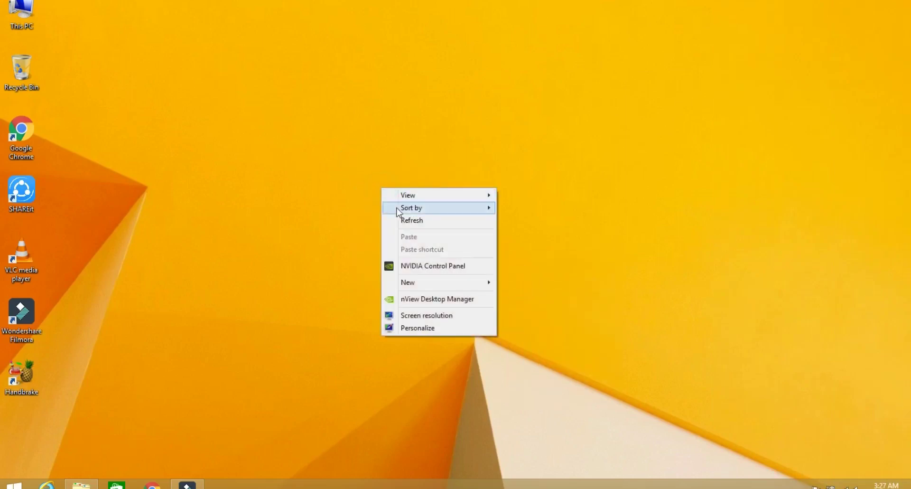
{"action": "left_click", "coordinate": [406, 221]}
{"action": "right_click", "coordinate": [405, 224]}
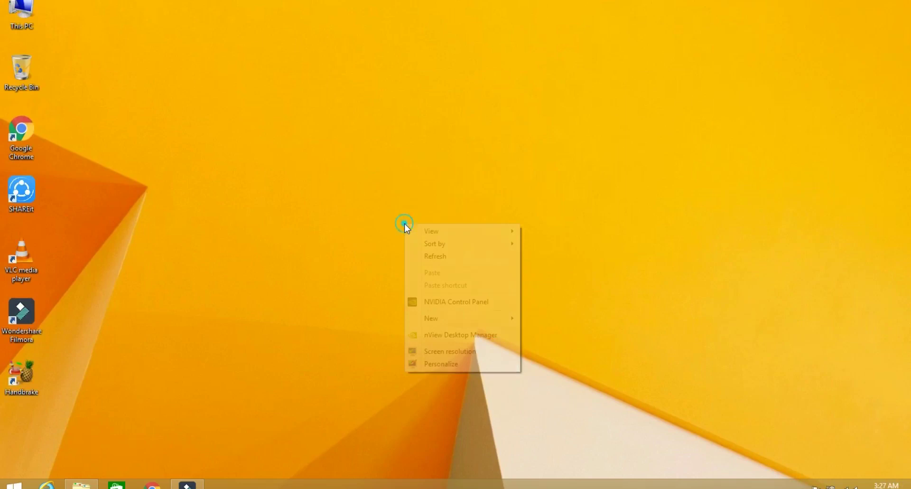
{"action": "left_click", "coordinate": [430, 256]}
{"action": "right_click", "coordinate": [428, 251]}
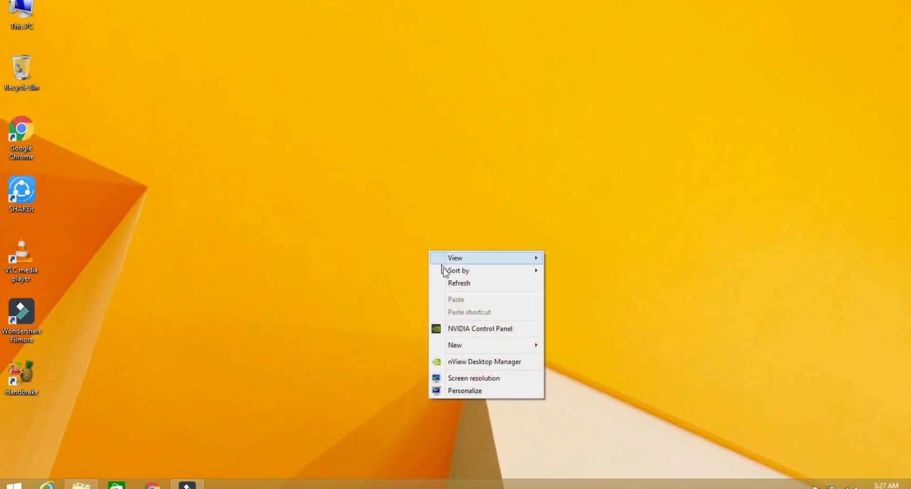
{"action": "left_click", "coordinate": [452, 283]}
{"action": "right_click", "coordinate": [452, 283]}
{"action": "left_click", "coordinate": [474, 315]}
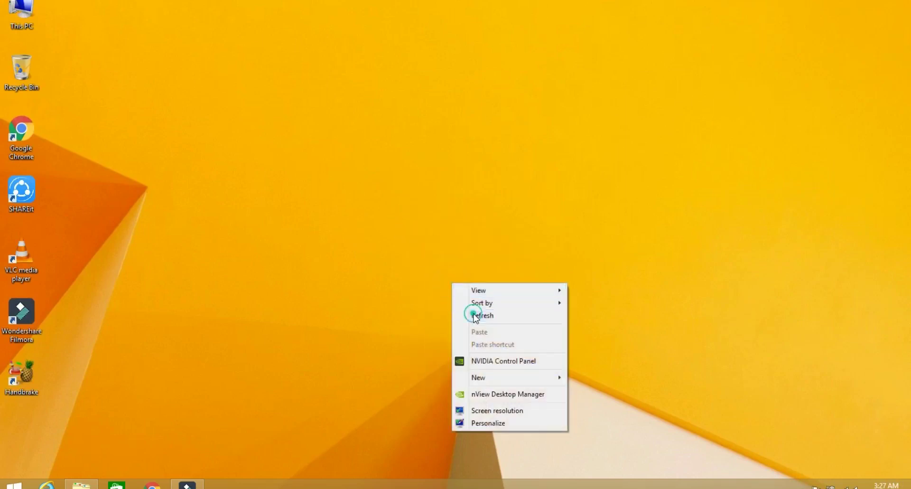
{"action": "right_click", "coordinate": [474, 314]}
{"action": "left_click", "coordinate": [494, 349]}
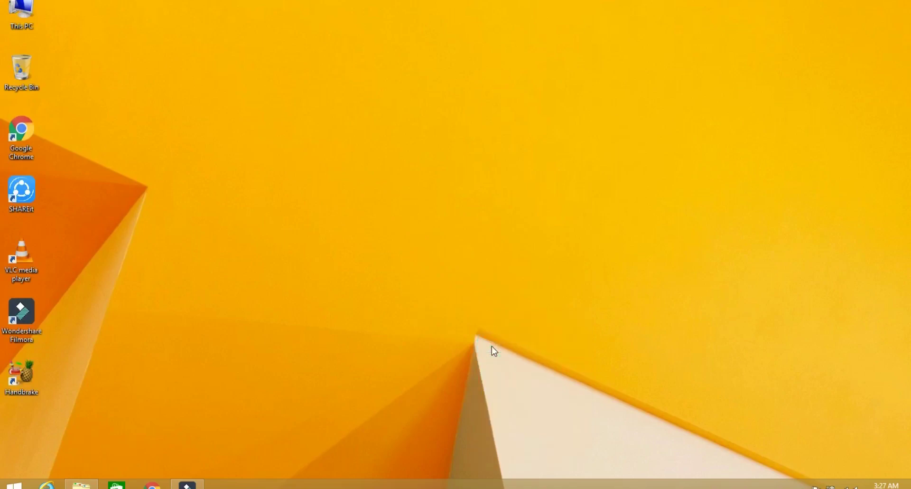